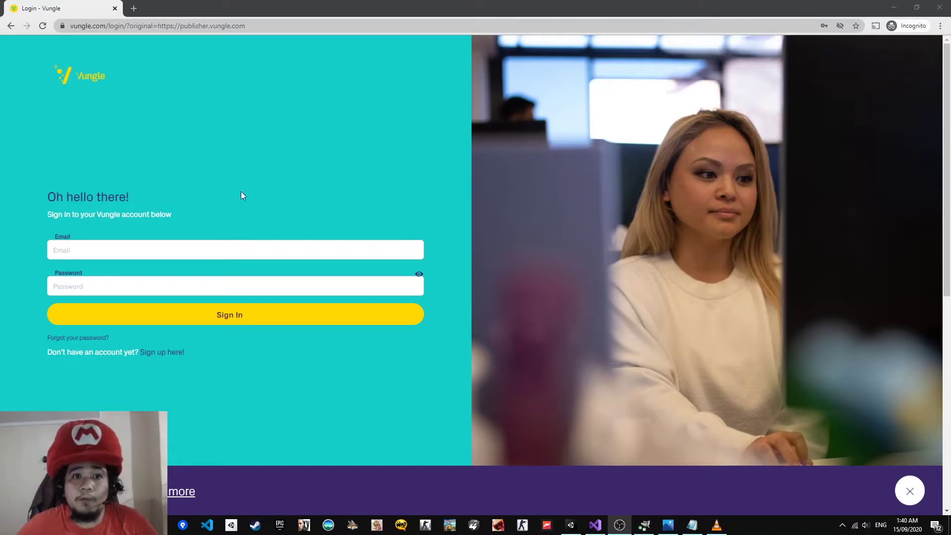
- Sign in to Vungle Publisher using the saved Chrome autofill login
left_click(115, 251)
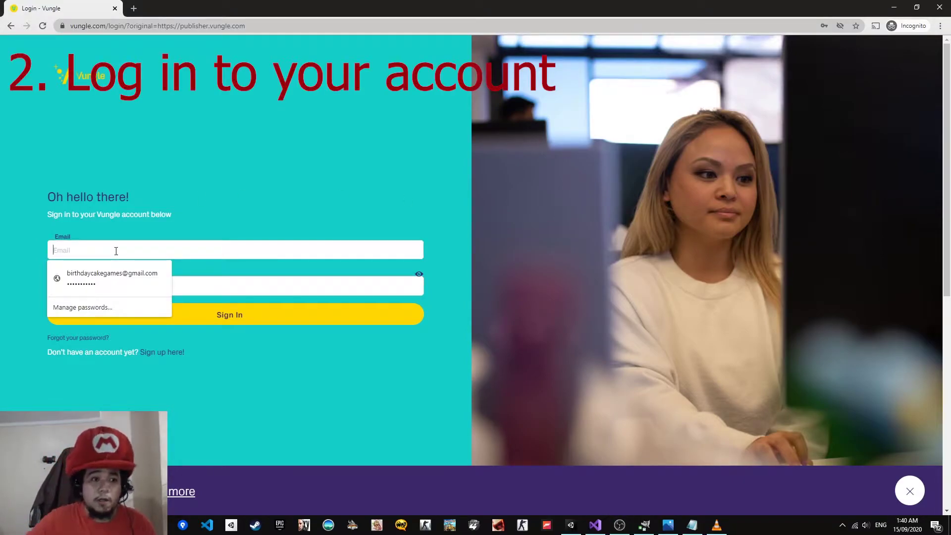
left_click(121, 275)
left_click(200, 319)
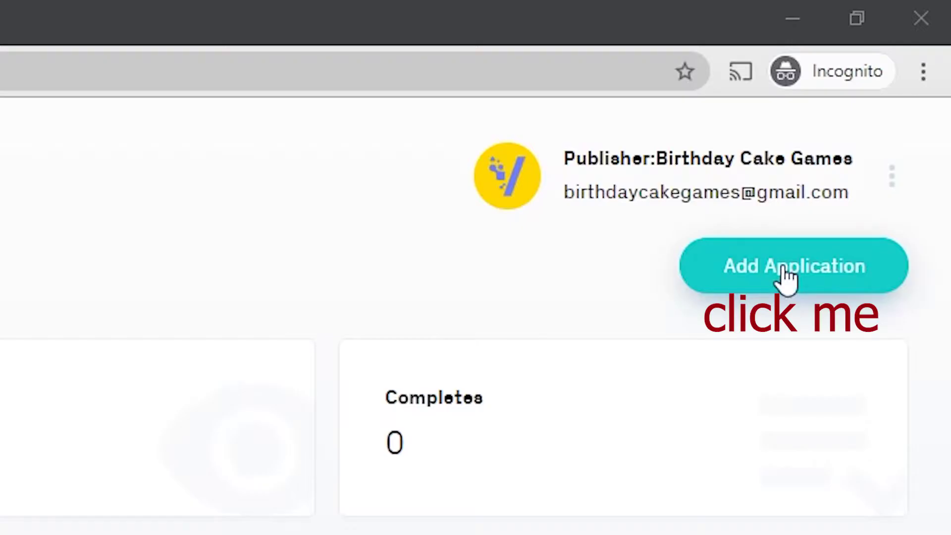
- Add a new application, pick its app store tile, and begin entering a custom app name
left_click(786, 275)
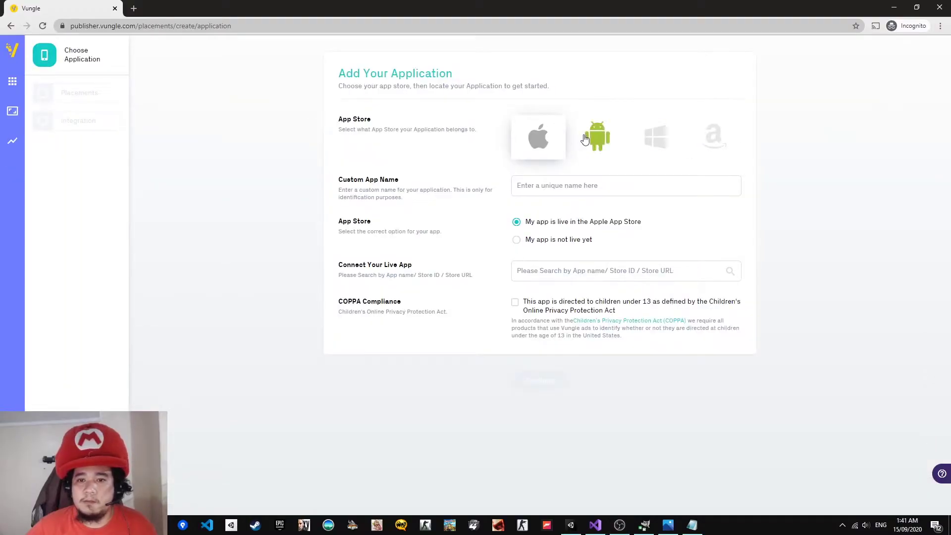
left_click(598, 147)
left_click(656, 143)
left_click(713, 142)
left_click(565, 190)
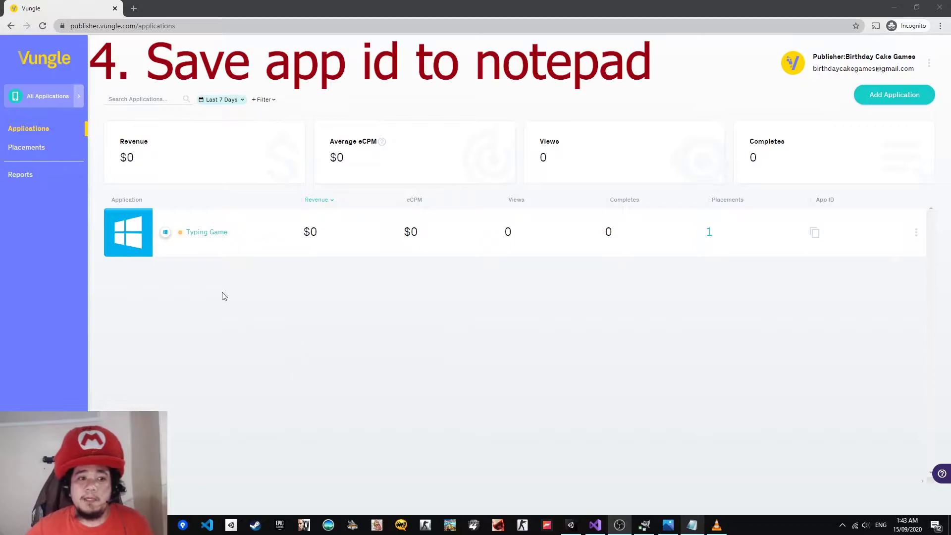
- Copy the Typing Game App ID and paste it into a newly launched Notepad
left_click(216, 233)
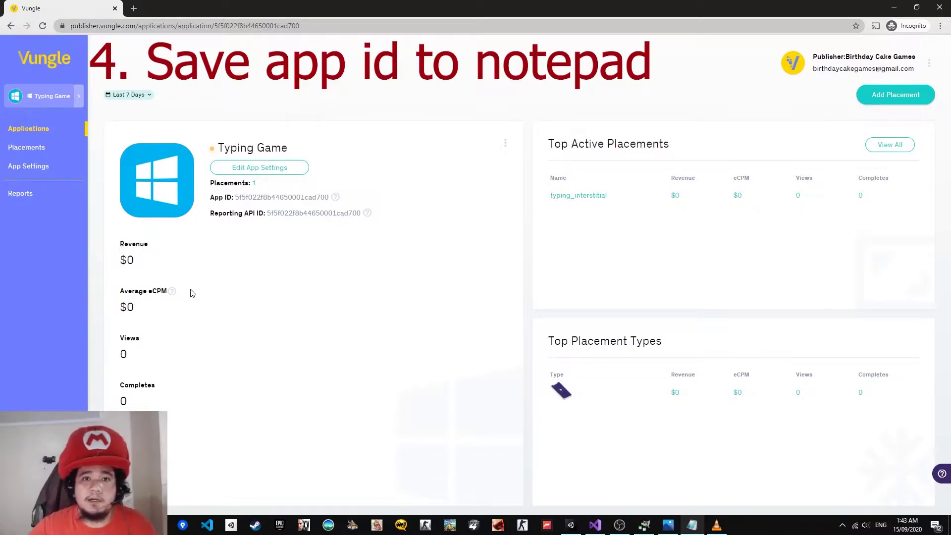
left_click_drag(237, 198, 326, 200)
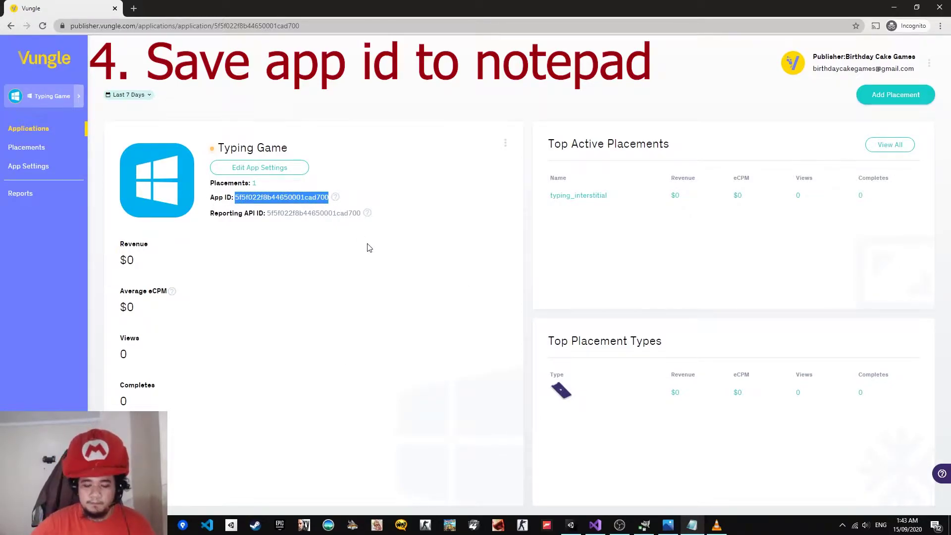
key("ctrl+c")
key("super+r")
type("notepad")
key("Return")
key("ctrl+v")
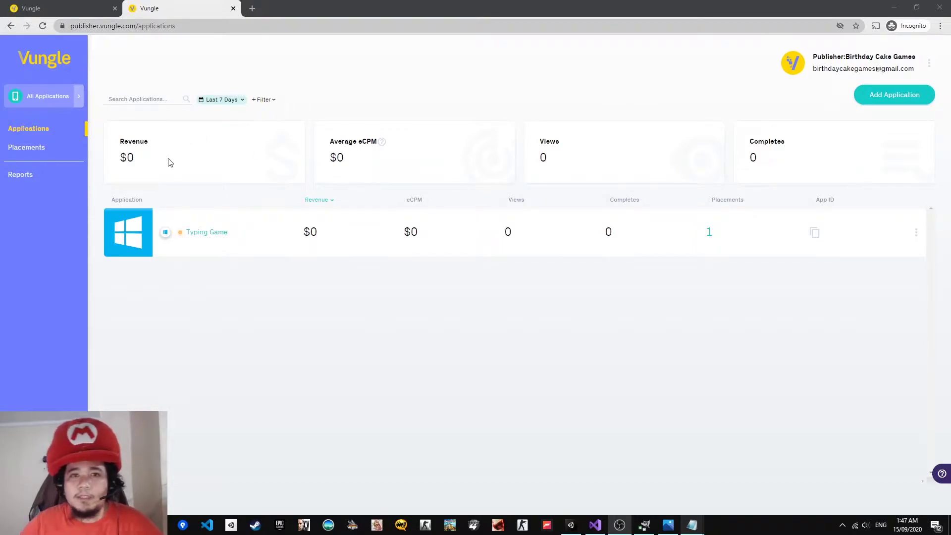
- Begin adding a new placement from the Placements list
left_click(37, 148)
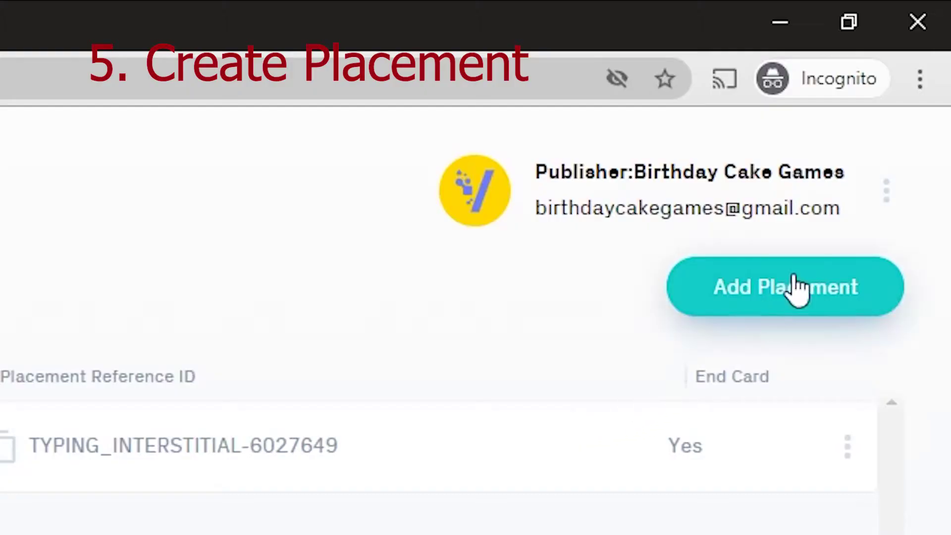
left_click(787, 302)
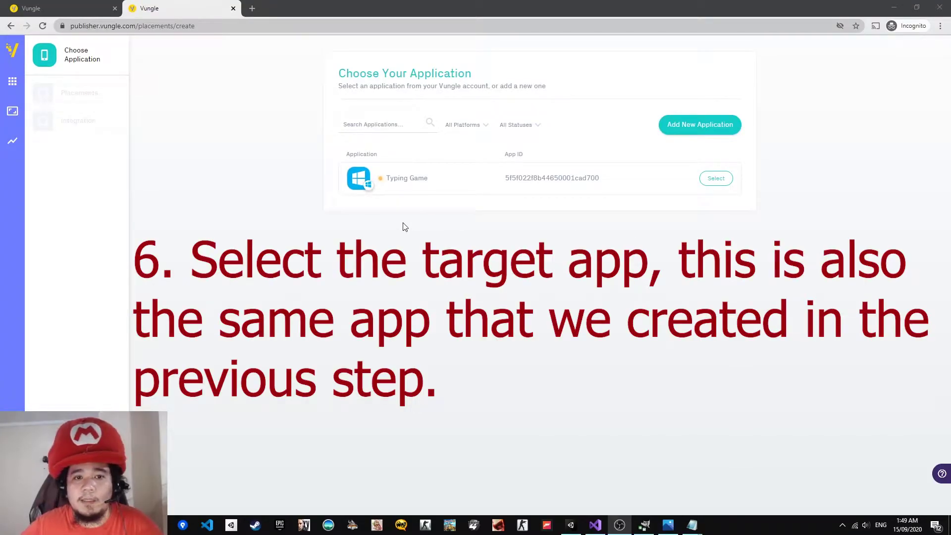
- Select Typing Game for the placement and choose the Interstitial ad type
left_click(415, 183)
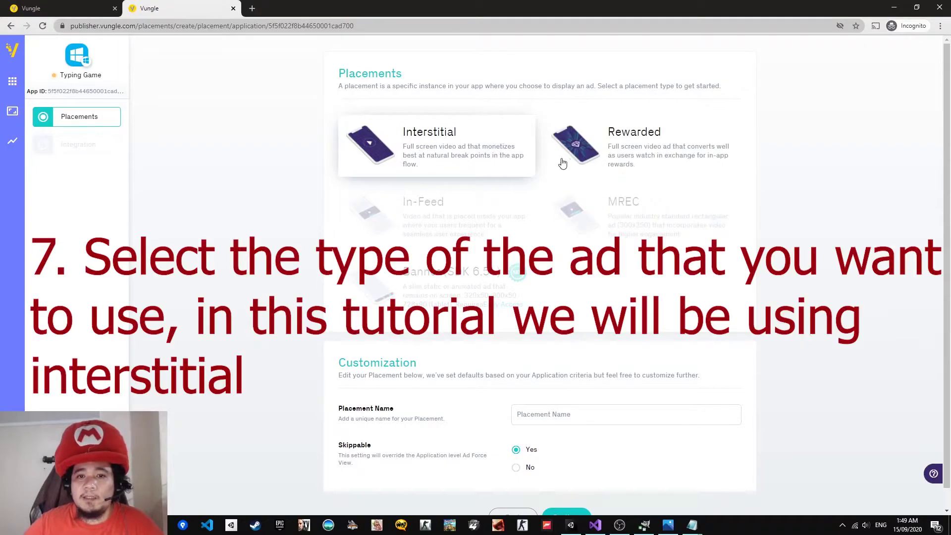
left_click(614, 158)
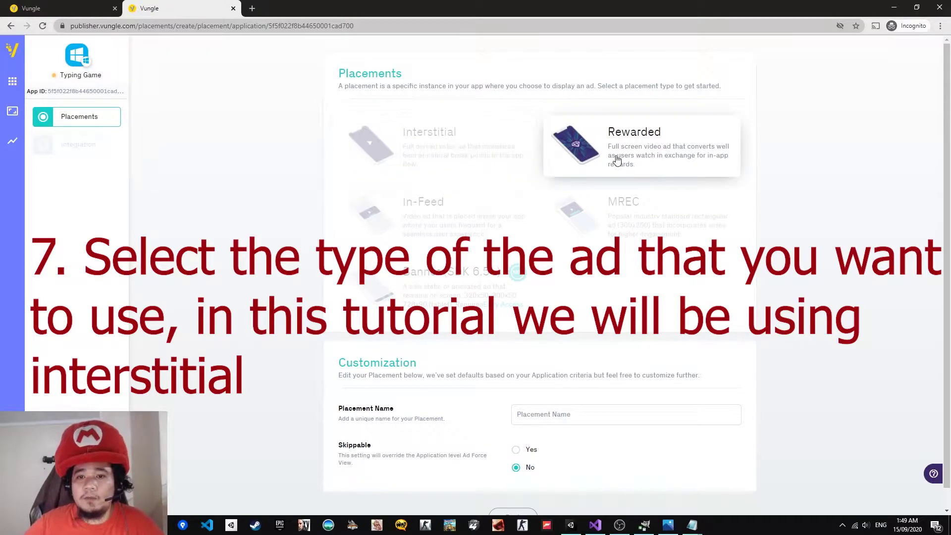
left_click(625, 221)
left_click(445, 228)
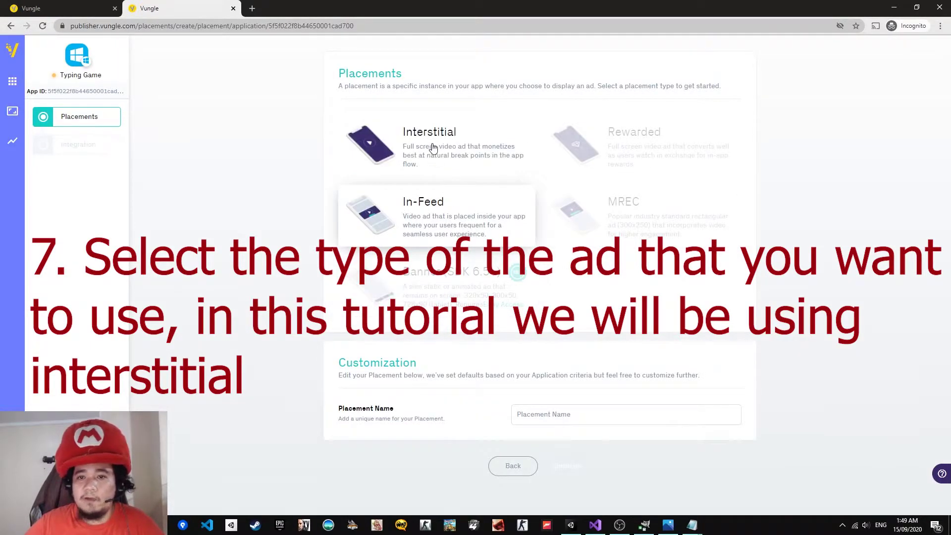
left_click(433, 147)
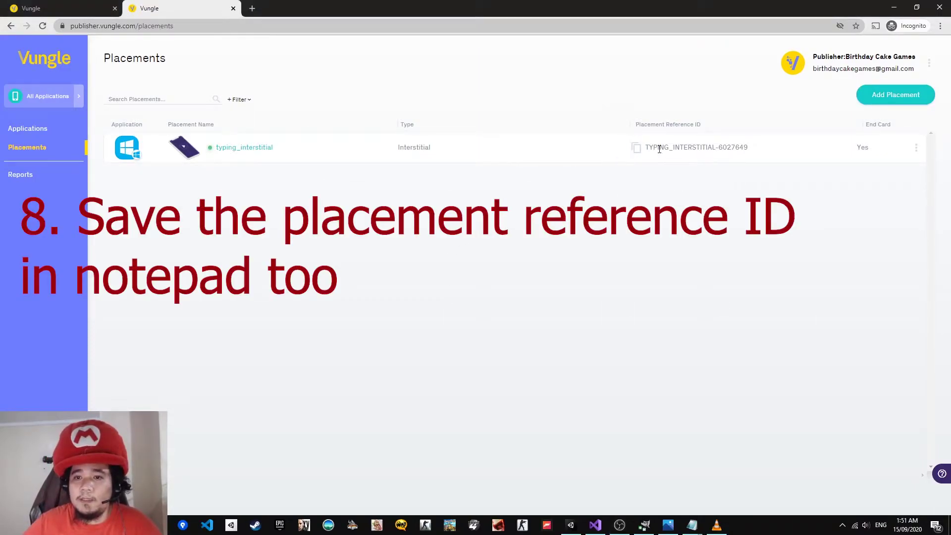
- Copy the placement reference ID into the App ID Notepad note, then download VunglePlugin-6.7.2.1.unitypackage
left_click_drag(645, 147, 761, 151)
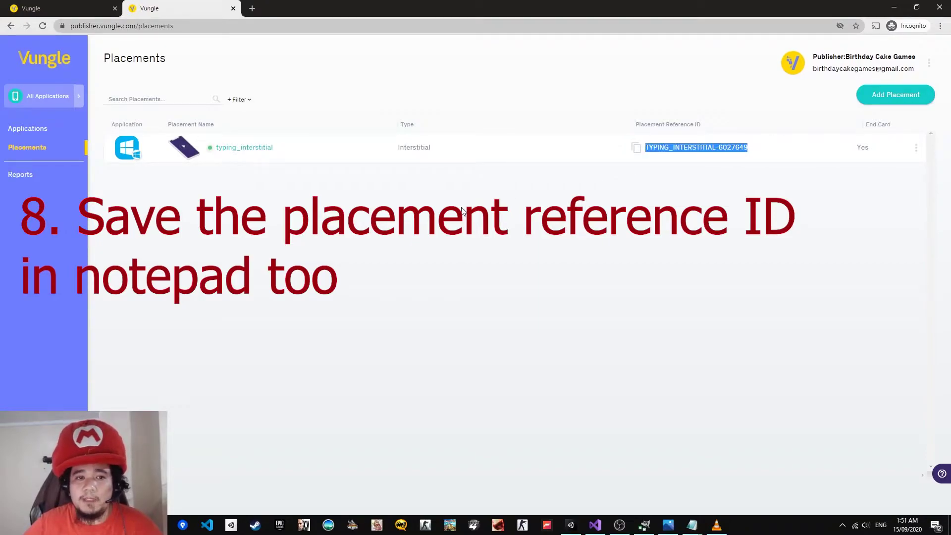
left_click(691, 524)
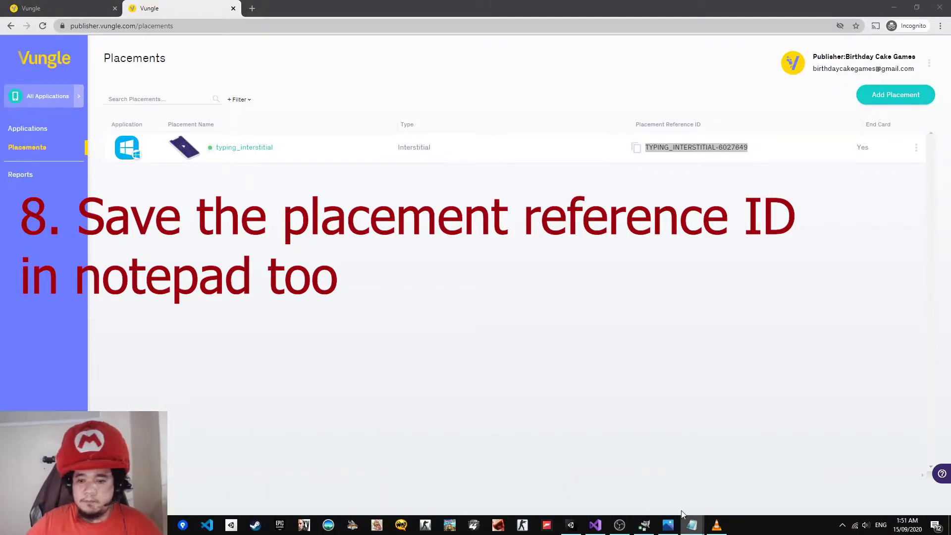
left_click(745, 490)
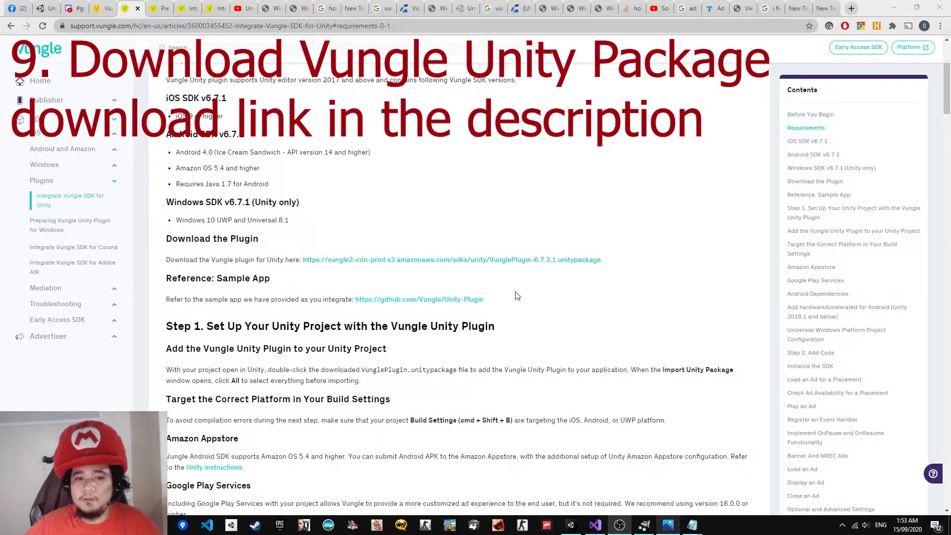
left_click(427, 261)
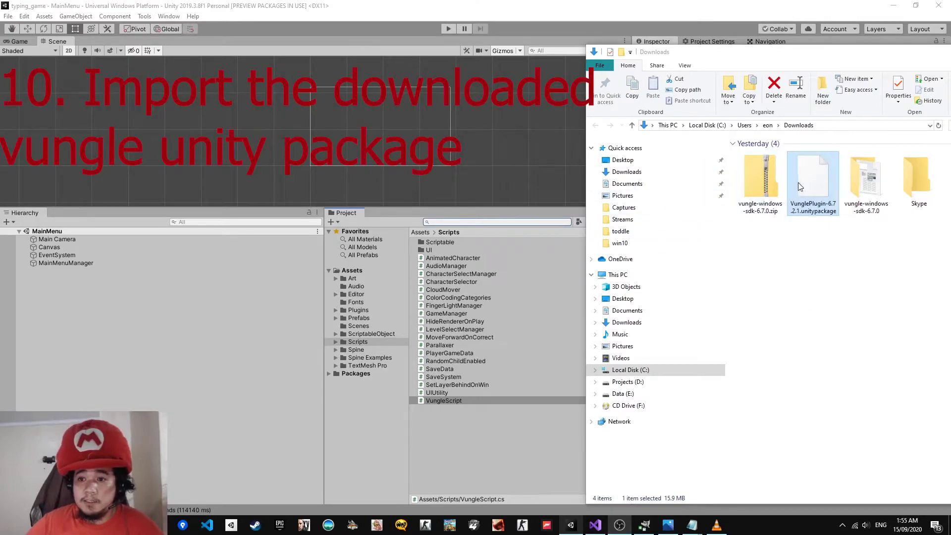
- Import VunglePlugin-6.7.2.1.unitypackage by dragging it from Explorer into the Project panel
left_click_drag(803, 185, 355, 272)
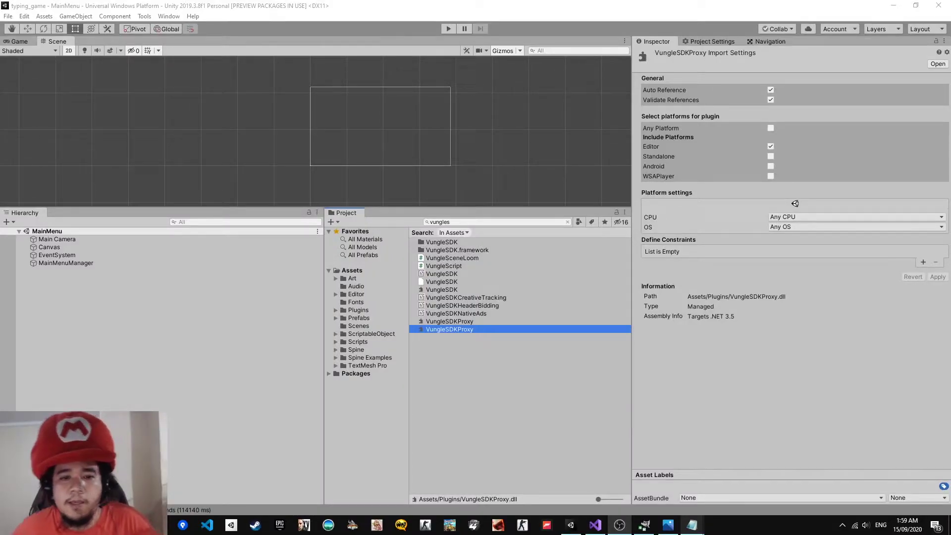
- Cycle through the VungleSDK winmd and VungleSDKProxy files to compare their Inspector platform settings
left_click(470, 289)
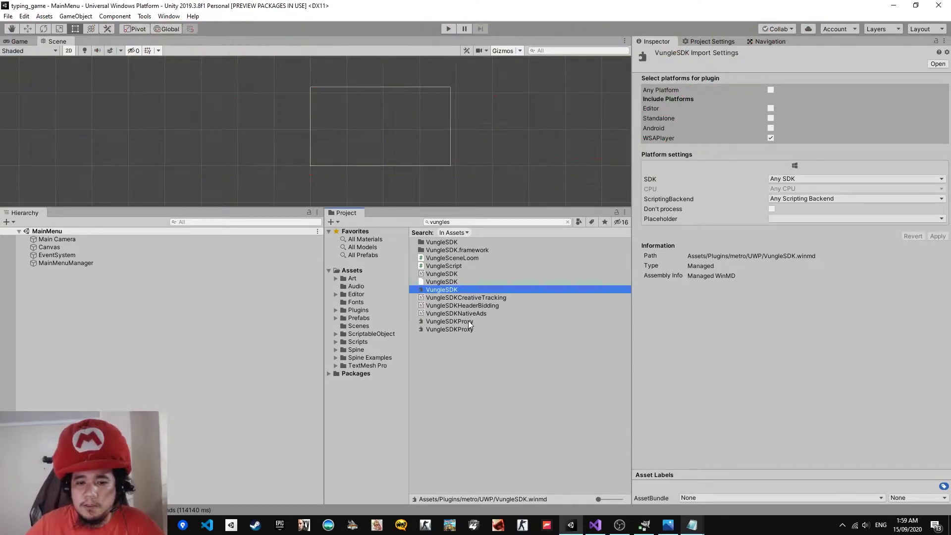
left_click(467, 321)
left_click(470, 330)
left_click(453, 290)
left_click(464, 321)
left_click(467, 329)
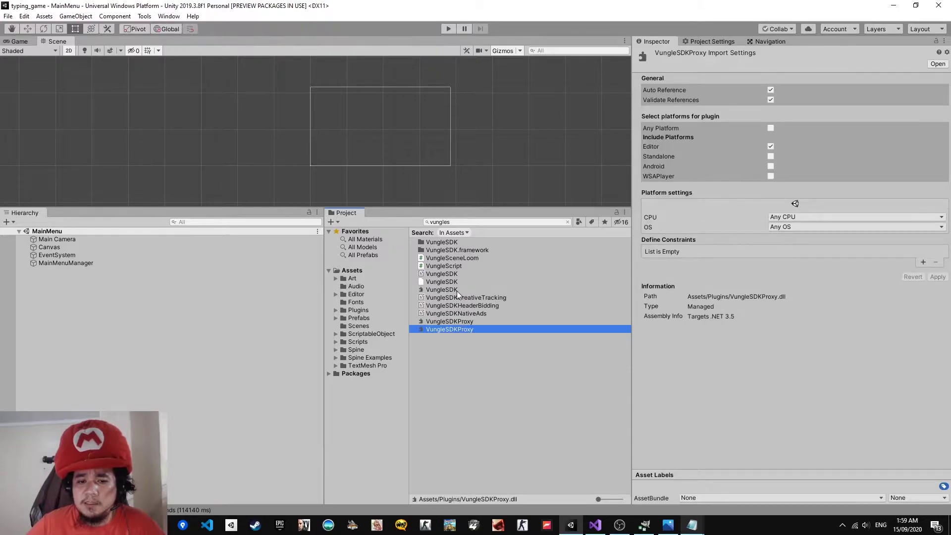
left_click(457, 291)
left_click(466, 322)
left_click(466, 329)
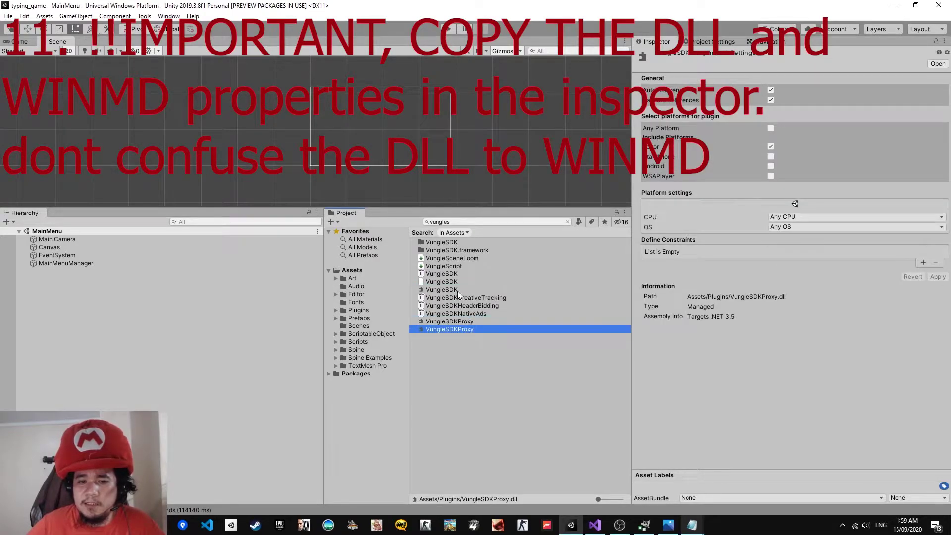
left_click(456, 290)
left_click(462, 320)
left_click(463, 328)
left_click(457, 290)
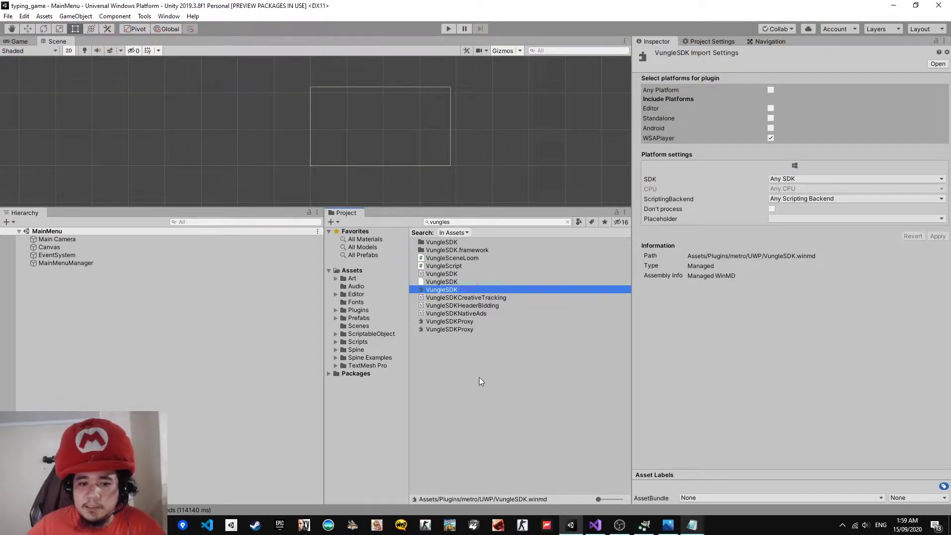
- Review the VungleSDKProxy winmd and DLL import platforms against the VungleSDK winmd
left_click(471, 320)
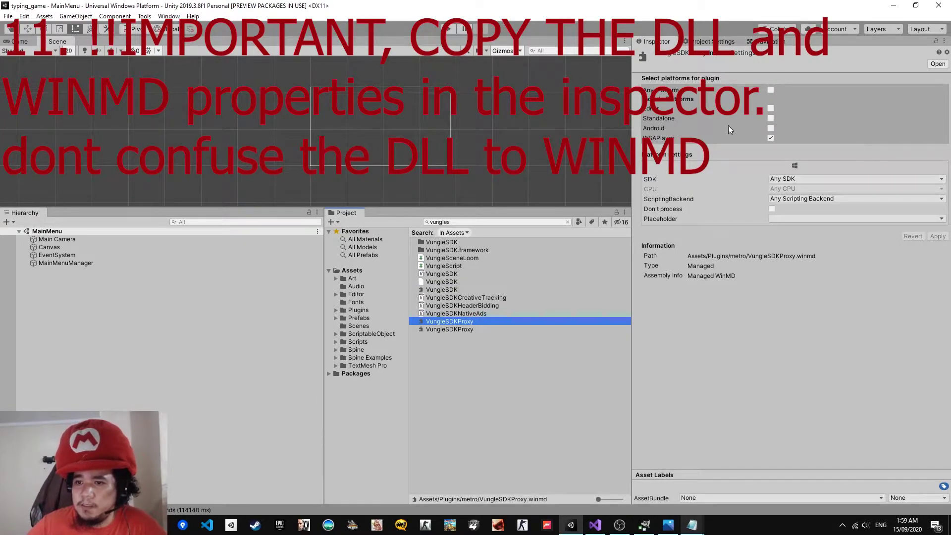
left_click(474, 330)
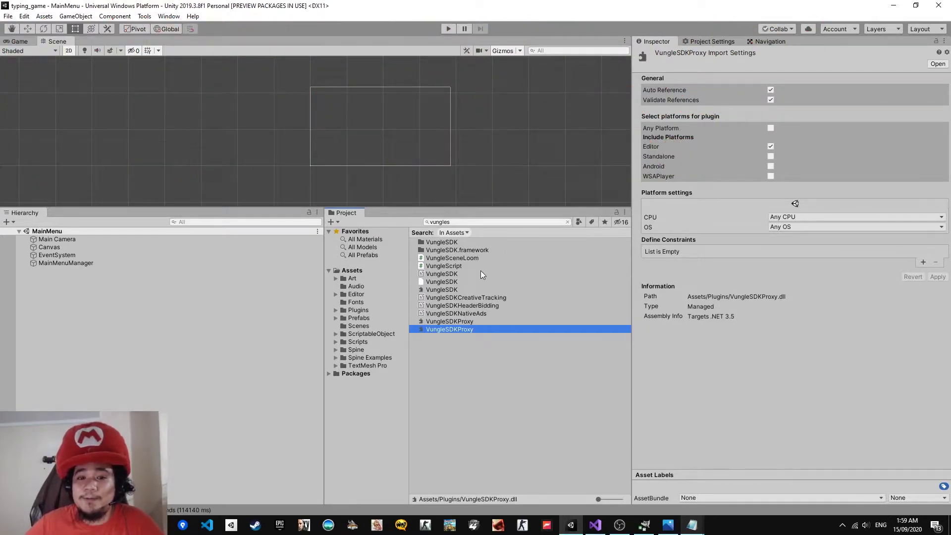
left_click(466, 289)
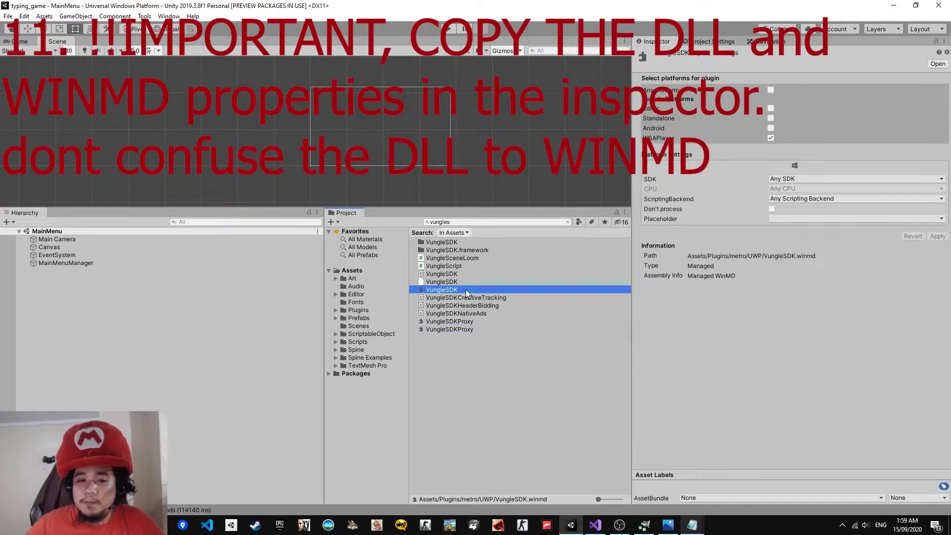
left_click(465, 321)
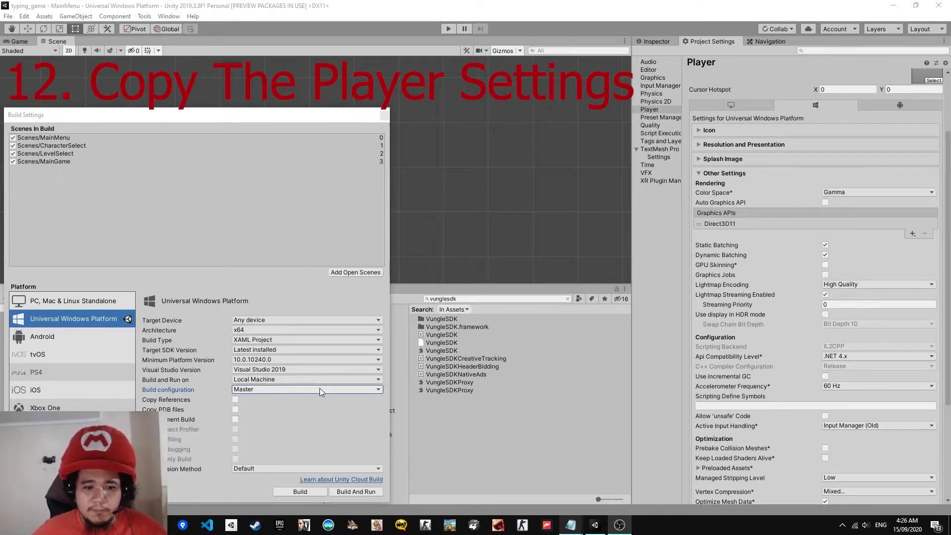
- Choose the UWP build configuration and expand the Player's Publishing Settings
left_click(275, 388)
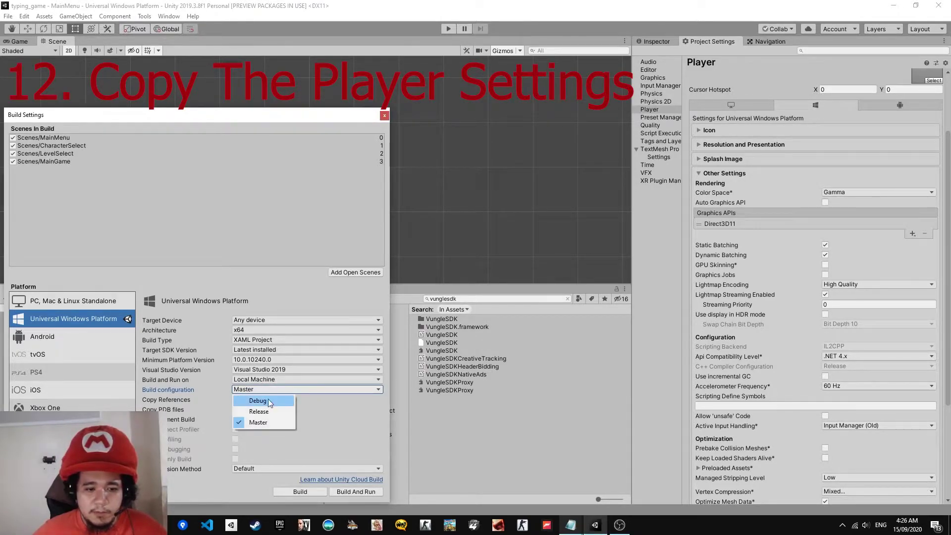
left_click(314, 390)
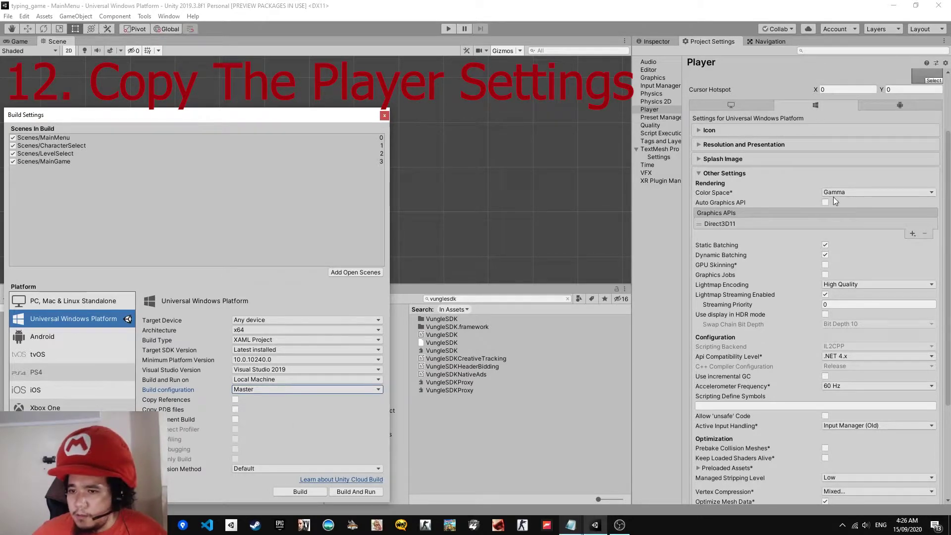
scroll(837, 233, "up", 3)
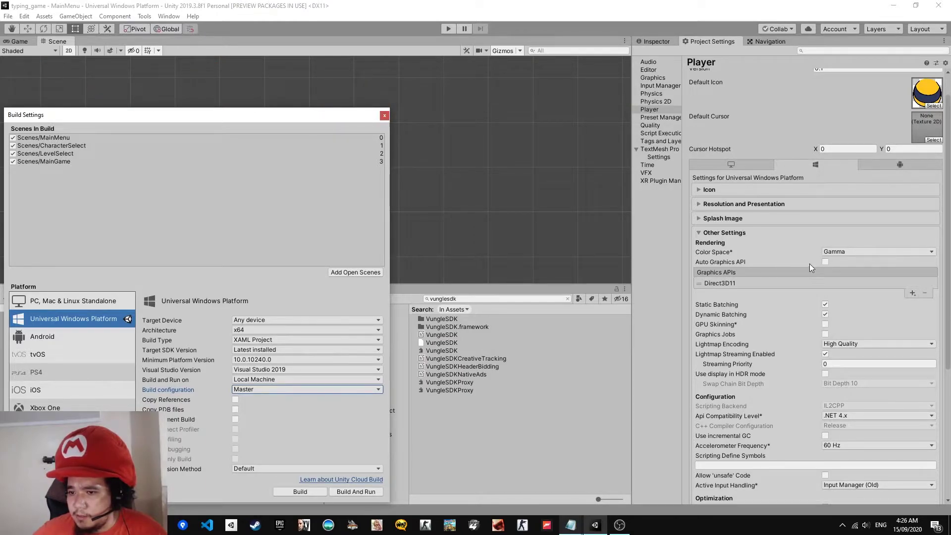
scroll(851, 378, "down", 3)
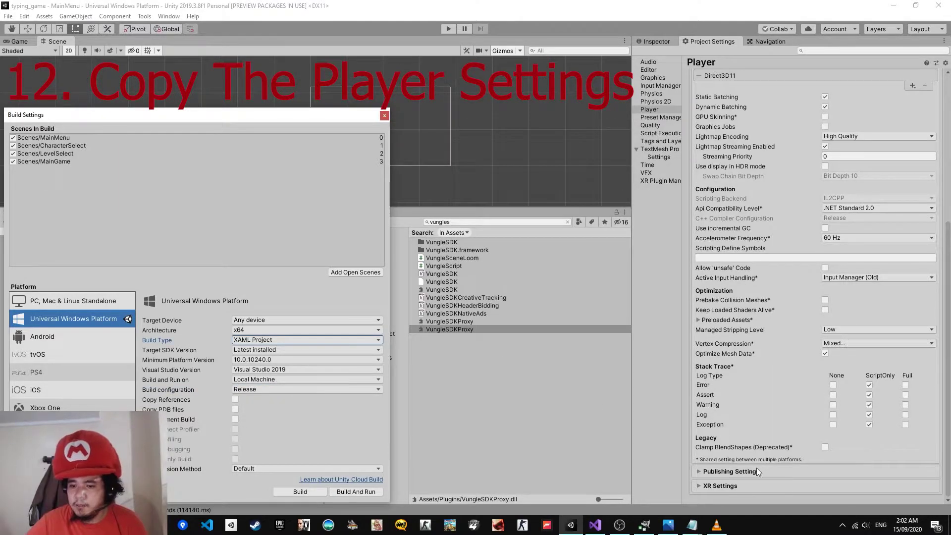
left_click(757, 471)
scroll(800, 298, "down", 10)
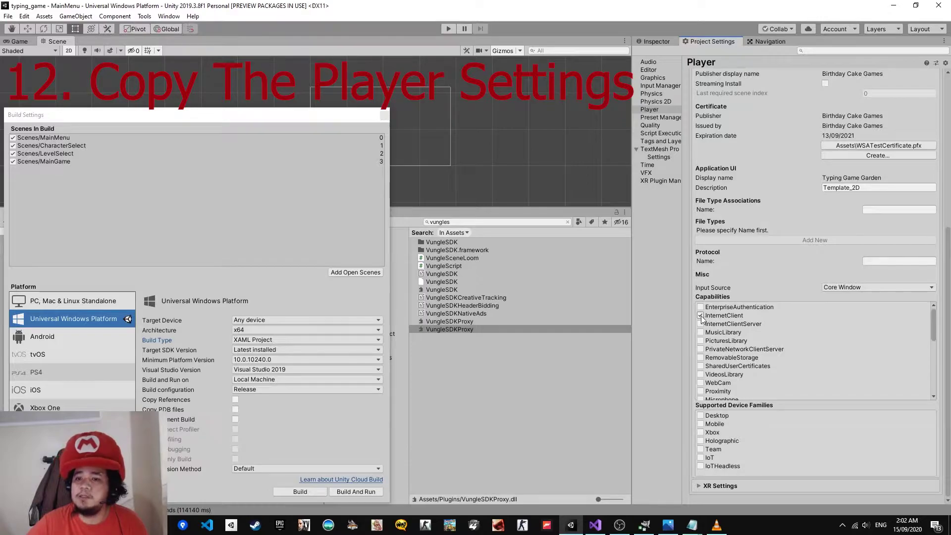